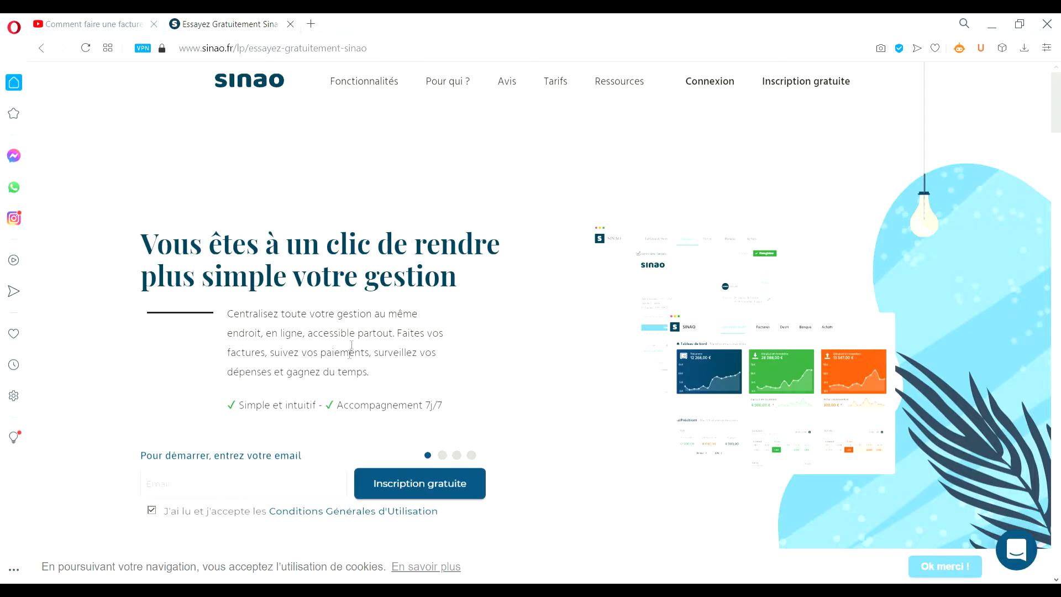
Start the free sign-up with the account e-mail, then choose and submit the account password
scroll(340, 381, "down", 1)
left_click(291, 413)
key("ctrl+v")
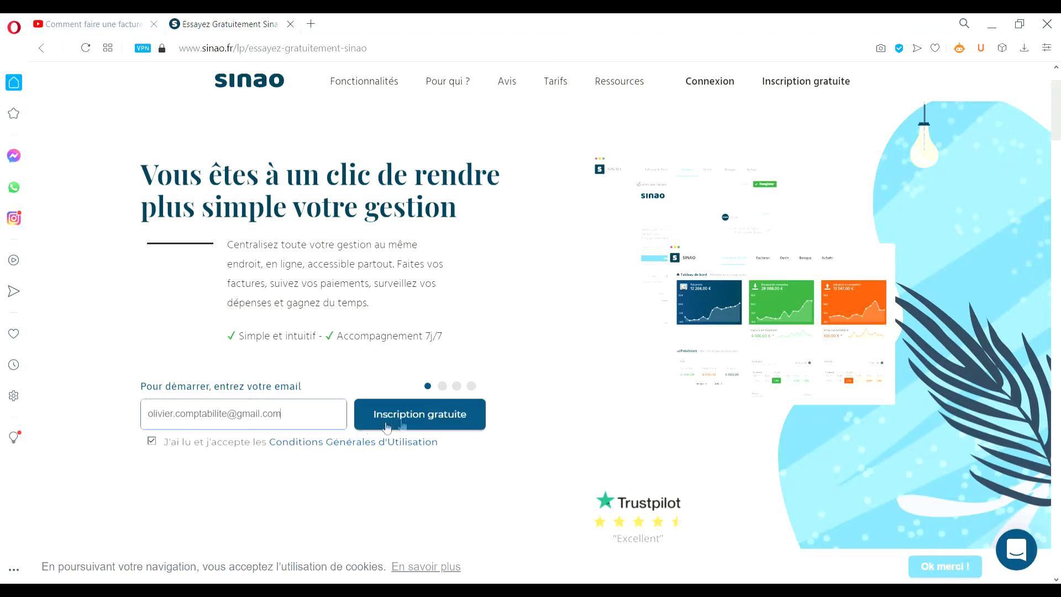
left_click(409, 422)
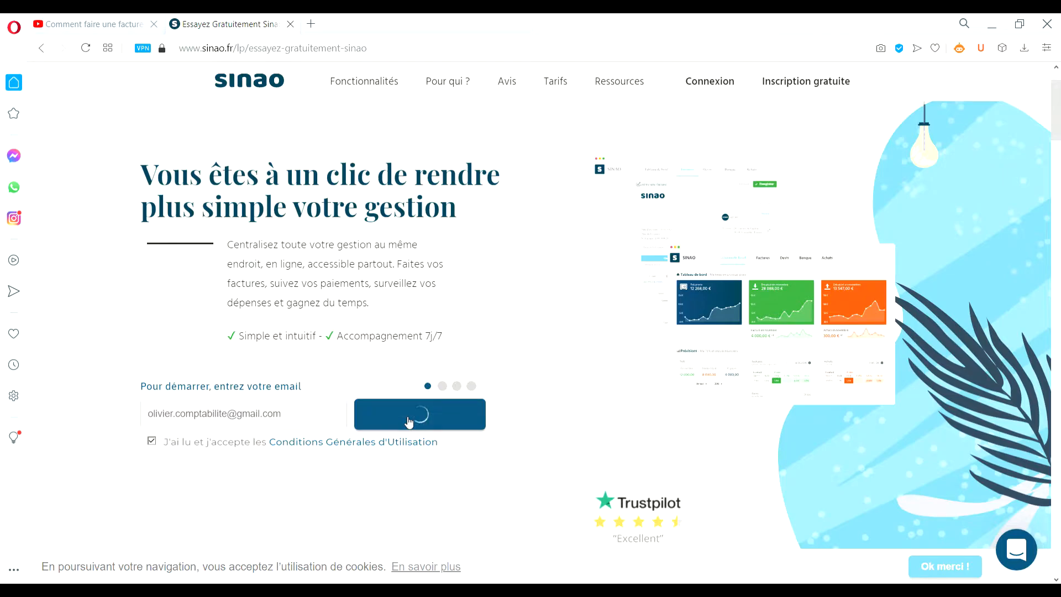
type("•••••••")
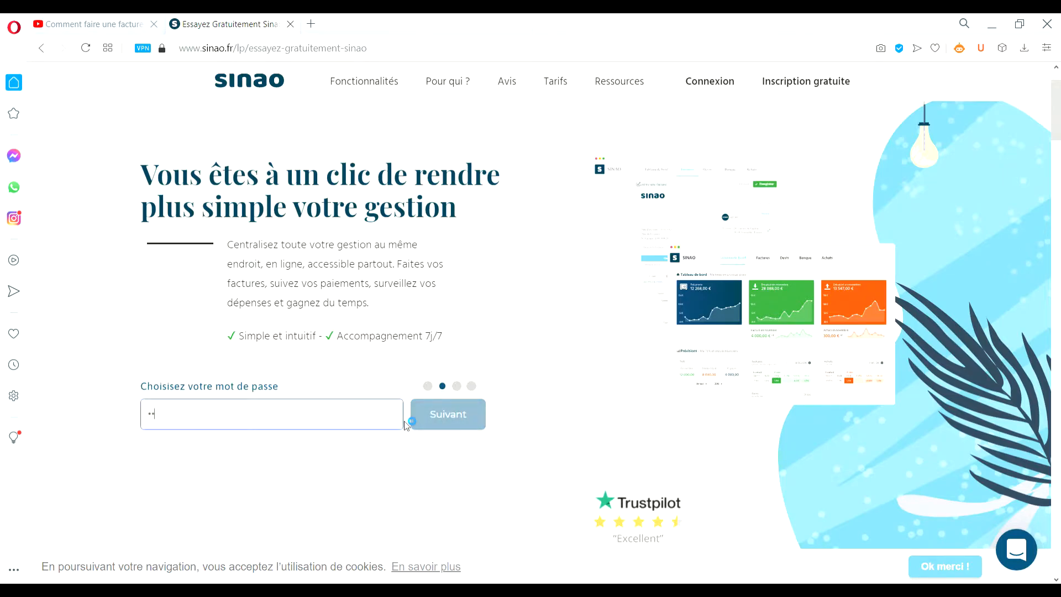
type("•")
key("Return")
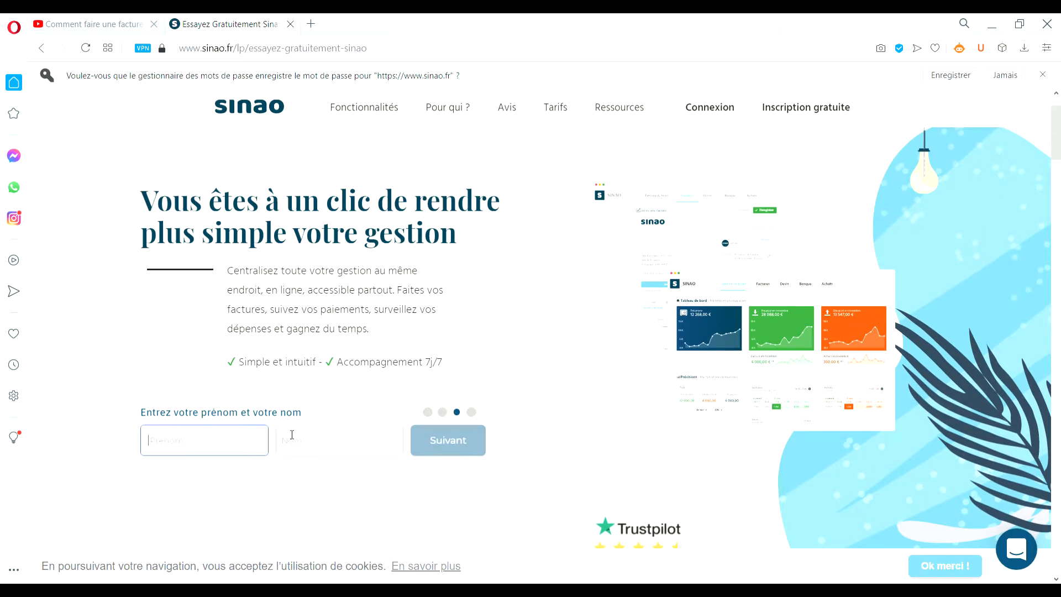
Enter the account holder's first and last name and continue the sign-up
type("Olivier")
left_click(301, 440)
type("Comptable")
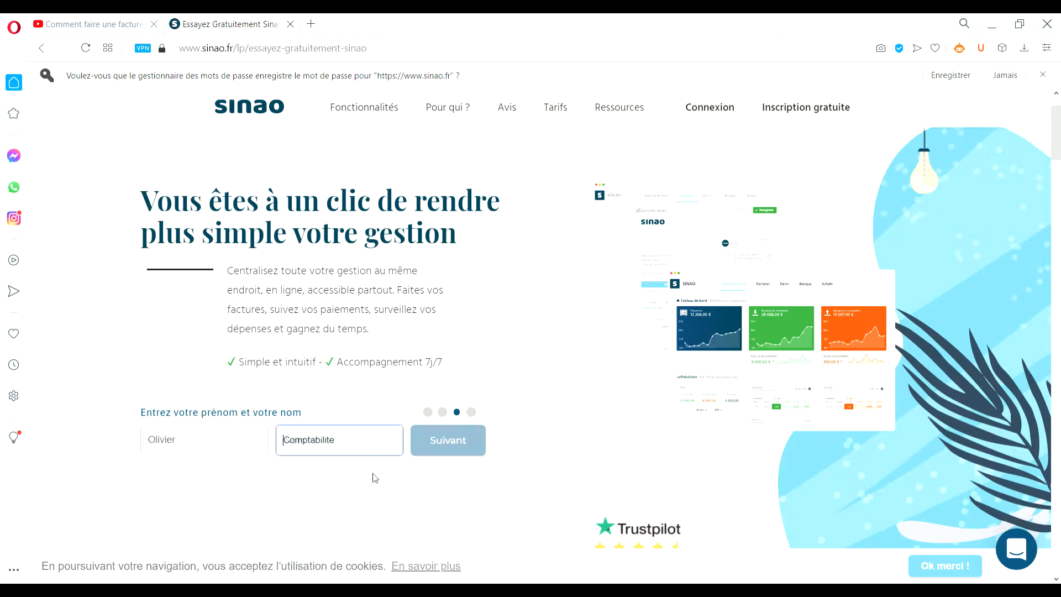
left_click(442, 441)
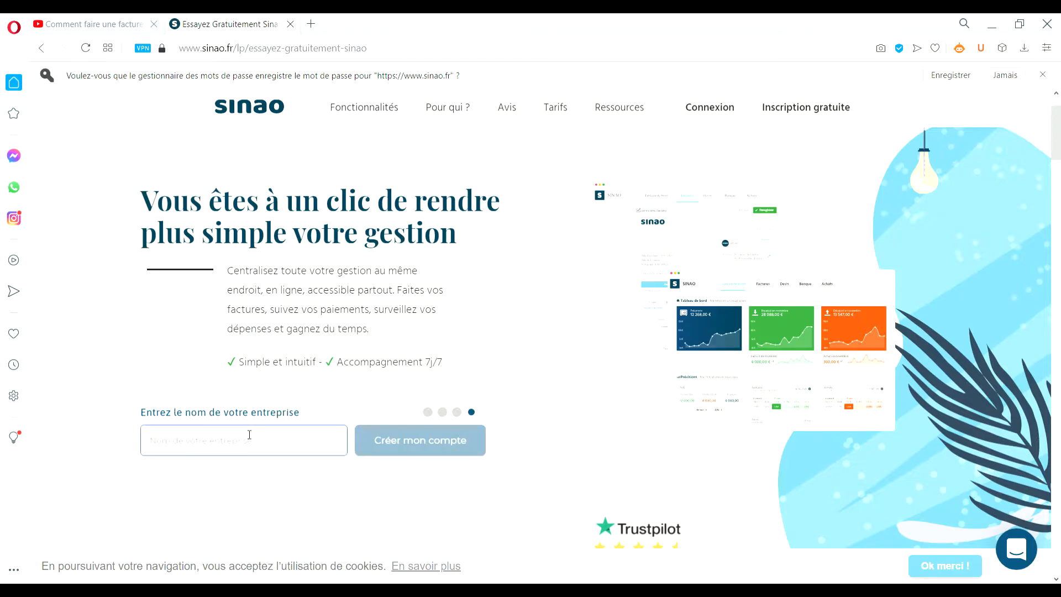
Enter the company name, create the account and go to the application
type("Olivier Comptabilité")
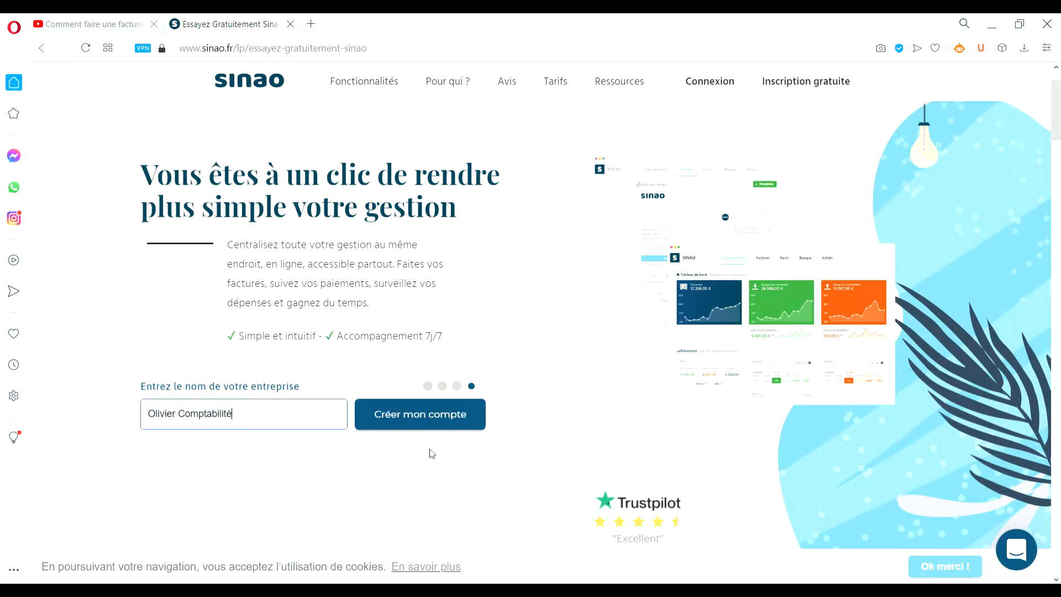
left_click(442, 423)
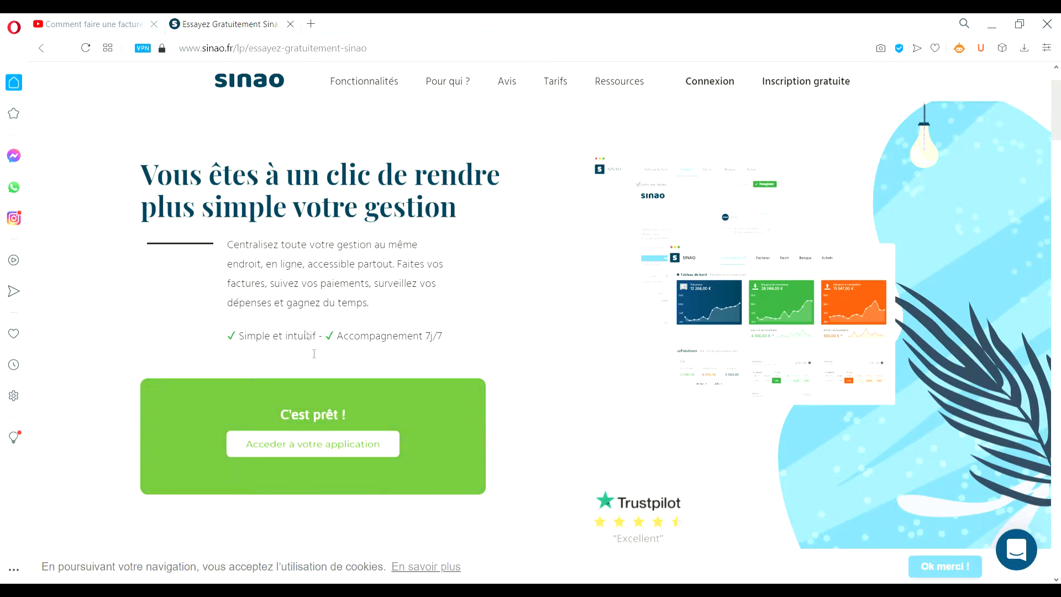
left_click(321, 452)
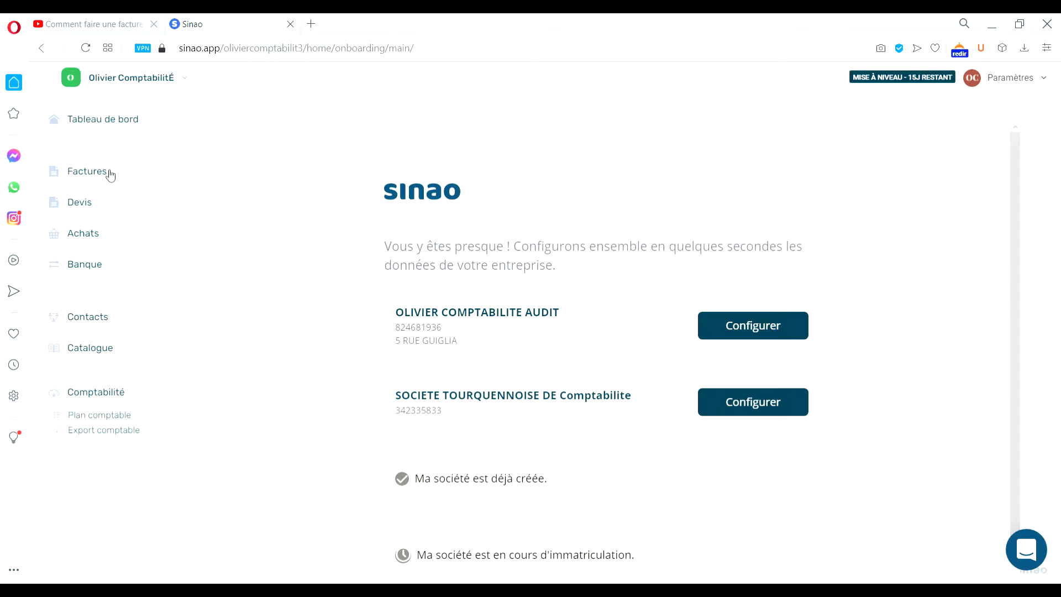
Start writing a new invoice from the company's invoice list
left_click(116, 177)
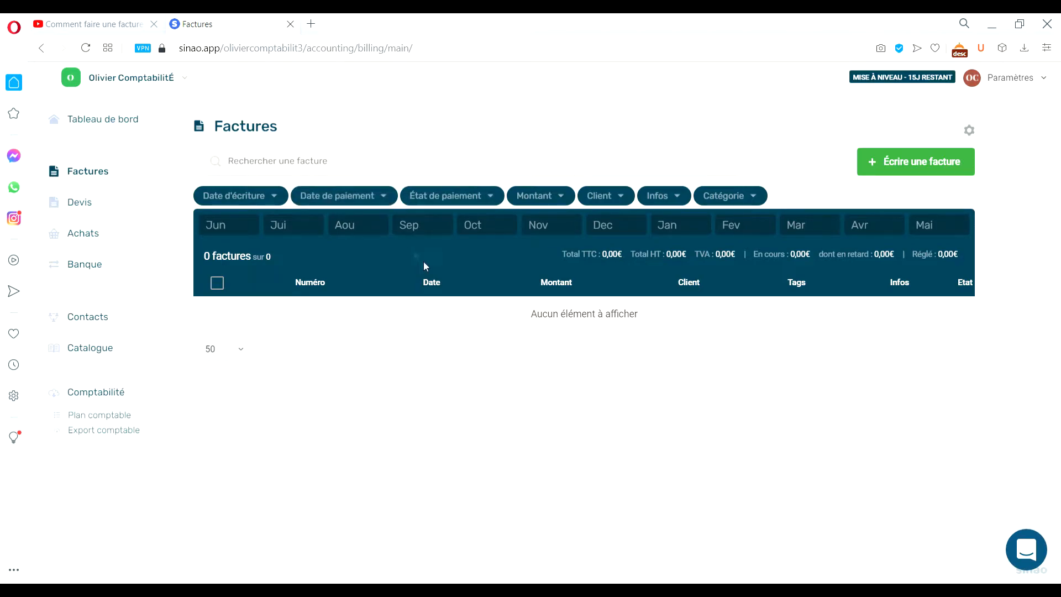
left_click(898, 170)
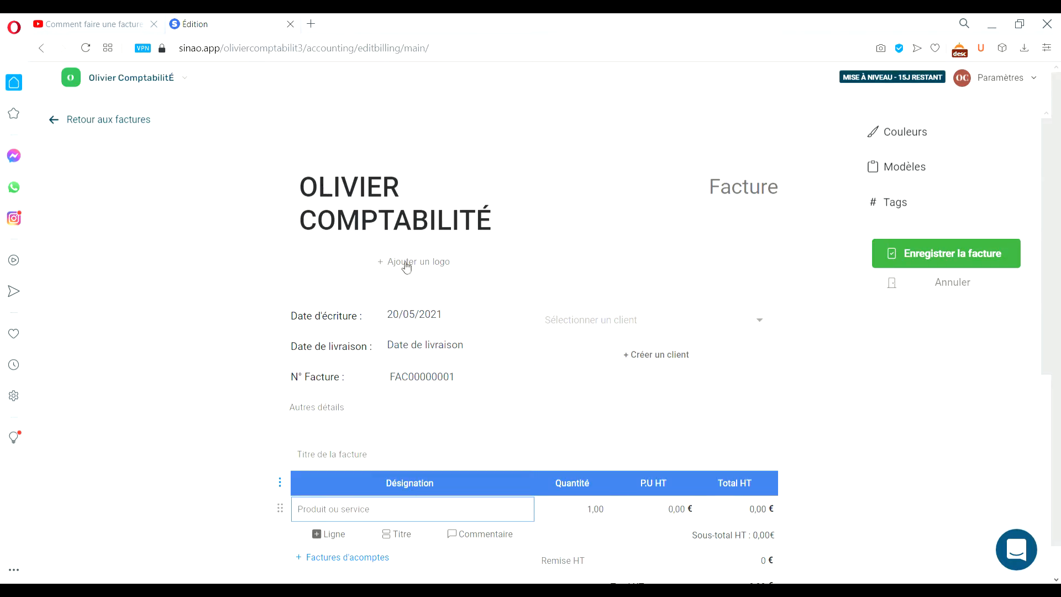
scroll(407, 267, "down", 8)
scroll(381, 286, "up", 8)
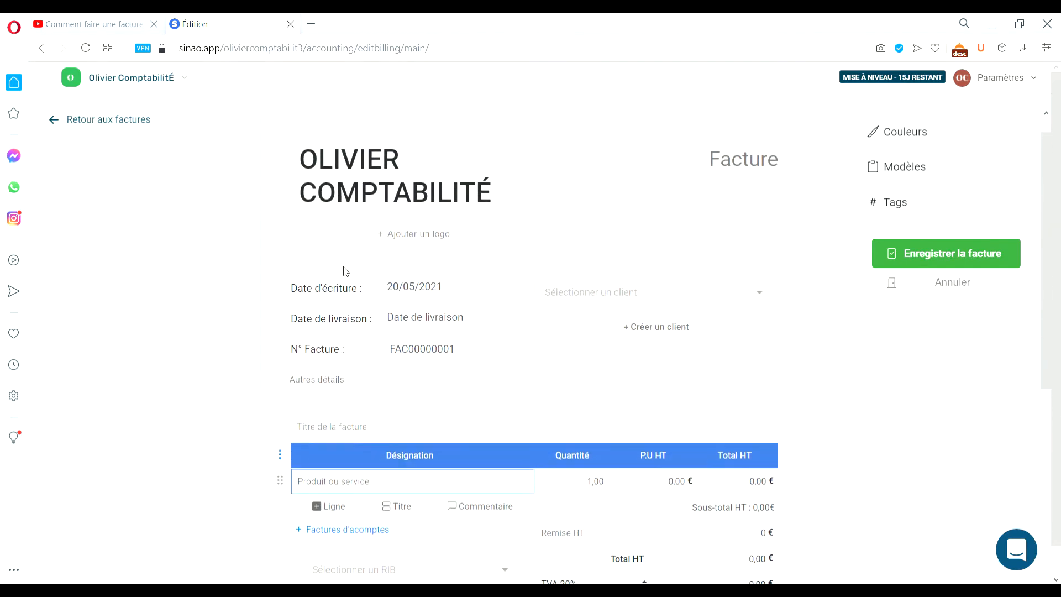
Set the invoice's writing date to 13/05/2021 and its delivery date to 22/05/2021
left_click(420, 292)
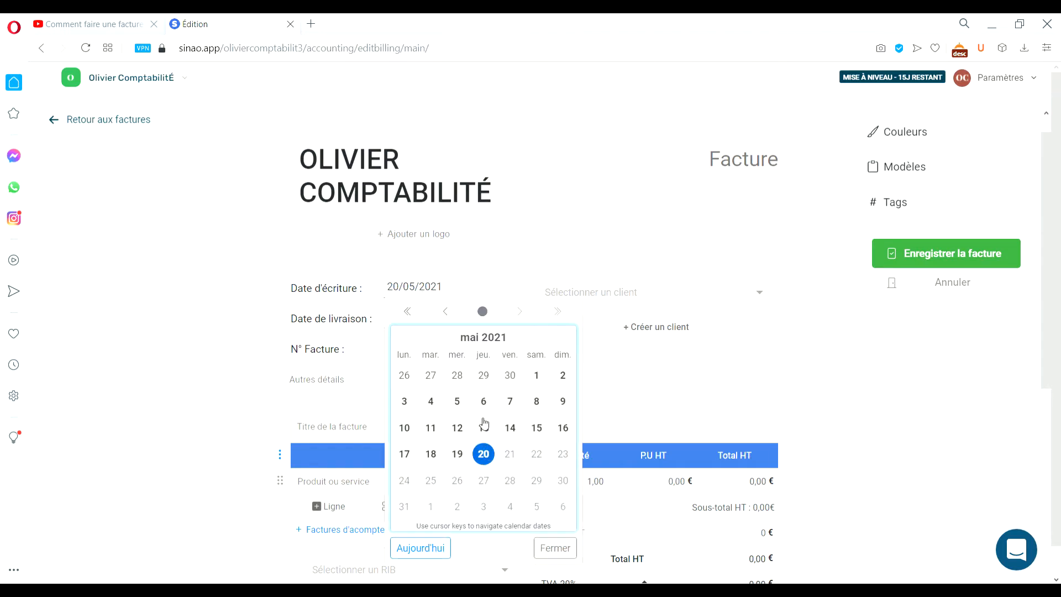
left_click(485, 429)
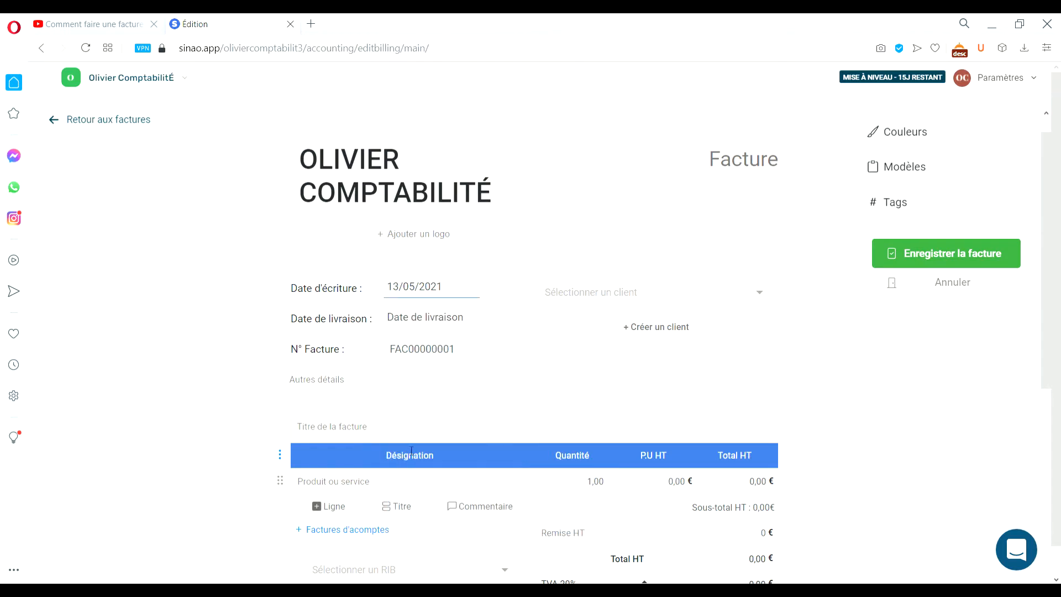
left_click(429, 320)
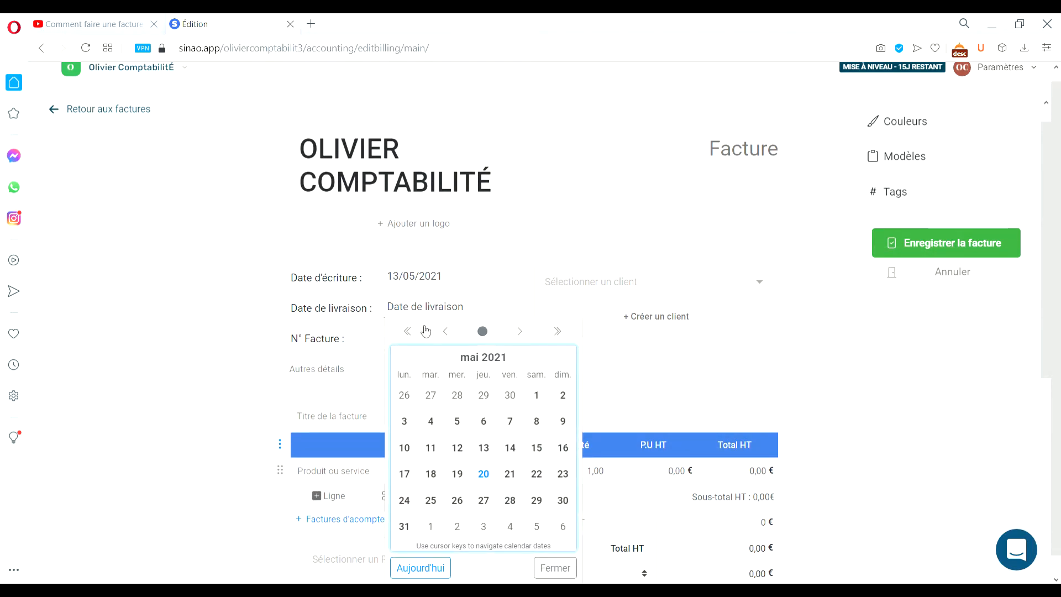
left_click(536, 473)
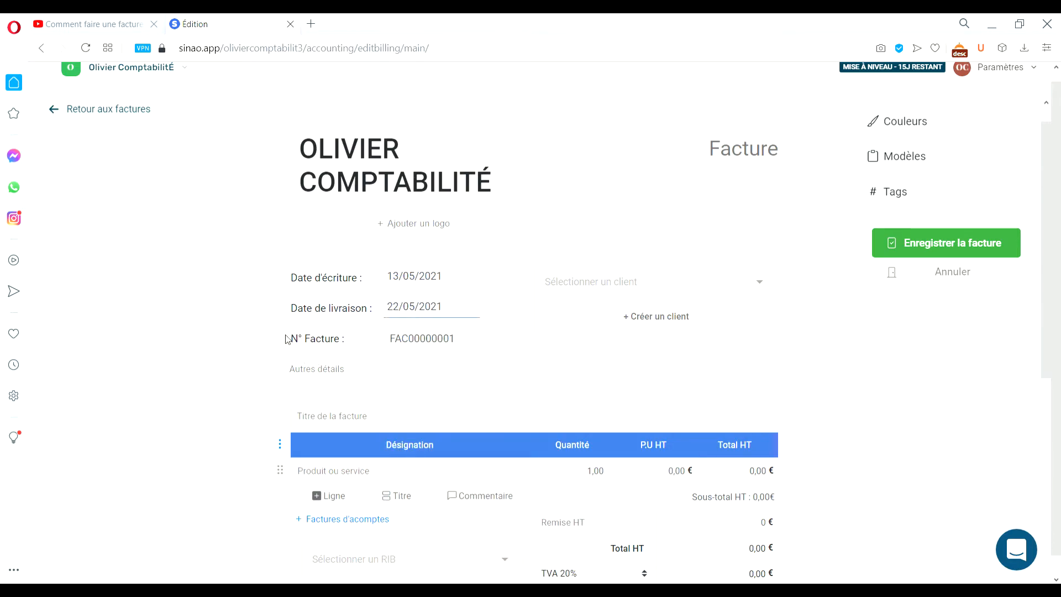
In the invoice numbering settings, set the prefix to COMPTA and the separator to a hyphen
left_click(421, 346)
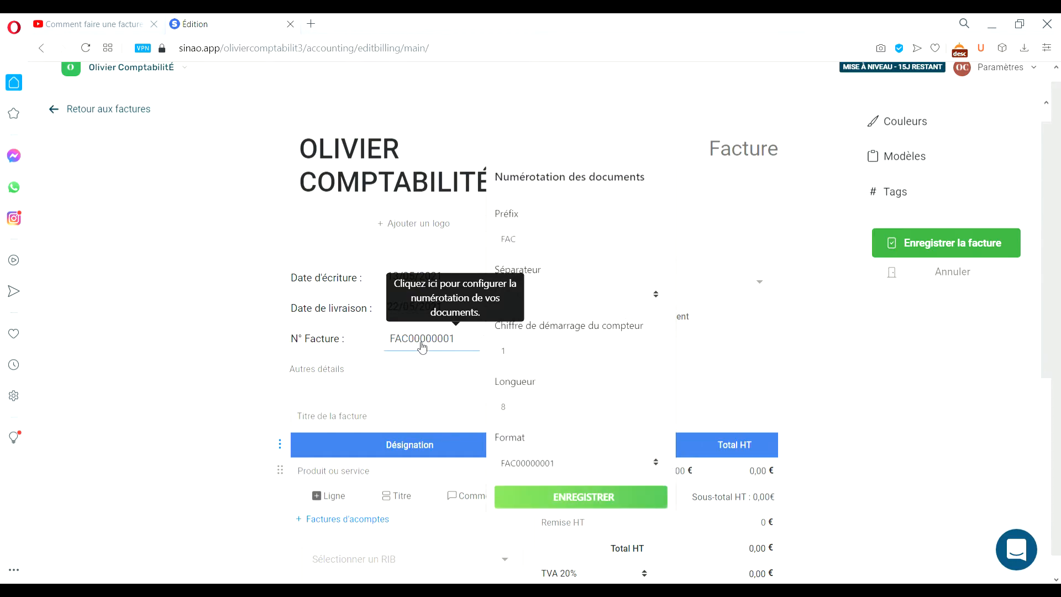
left_click(563, 231)
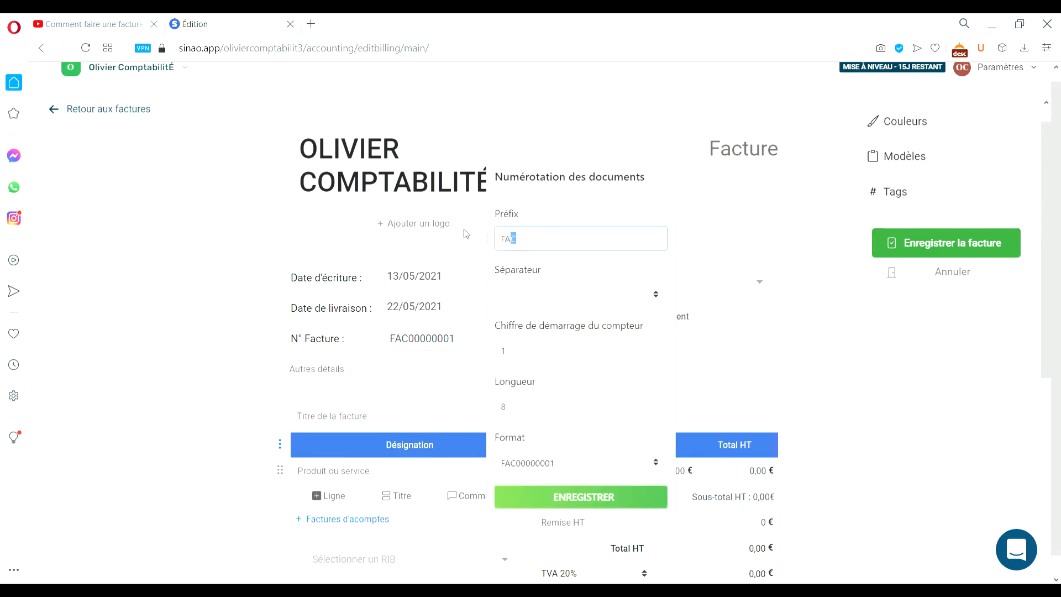
key("BackSpace")
key("BackSpace")
key("BackSpace")
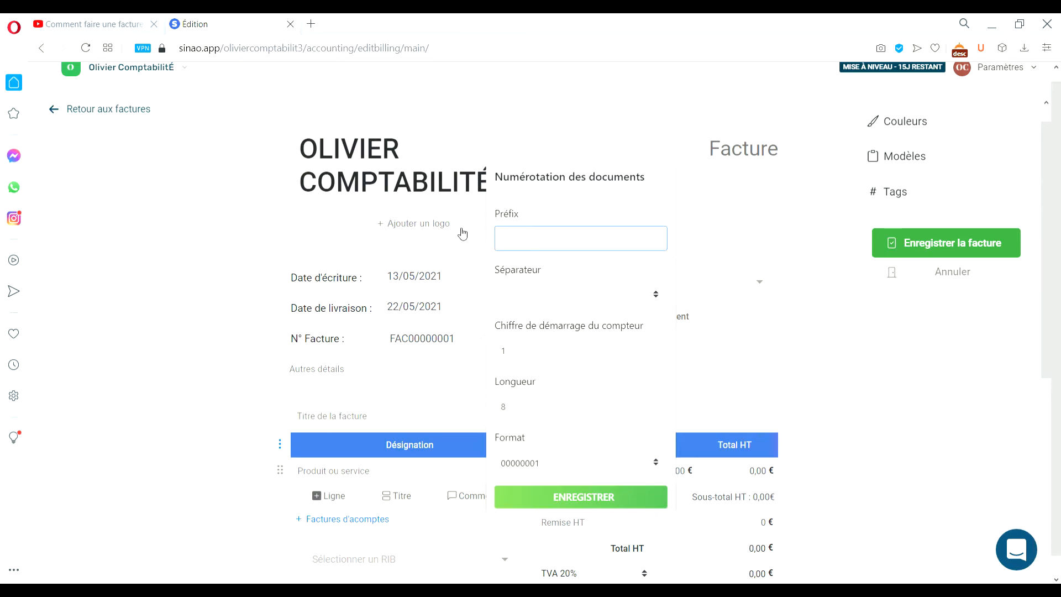
type("COMPTA")
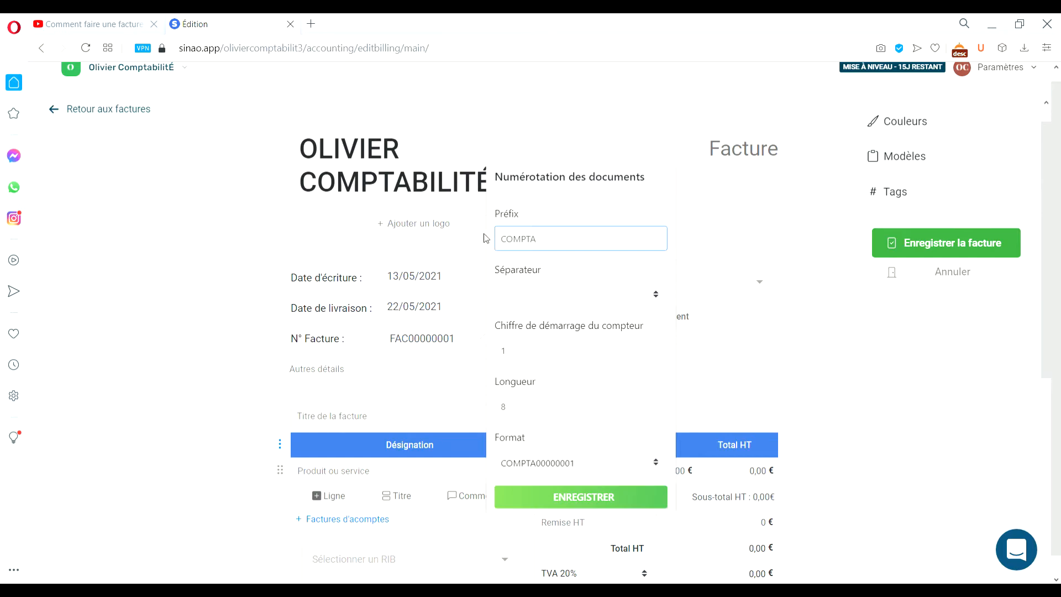
left_click(568, 306)
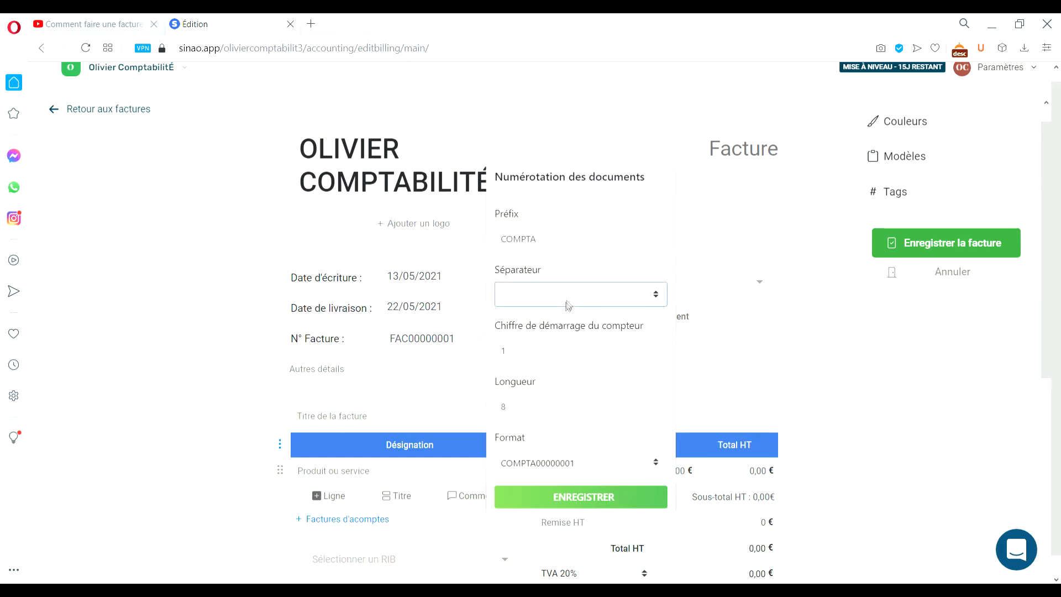
left_click(511, 326)
Set the numbering counter's starting number to 1 and the length to 8, and save the numbering settings
left_click_drag(531, 349, 488, 348)
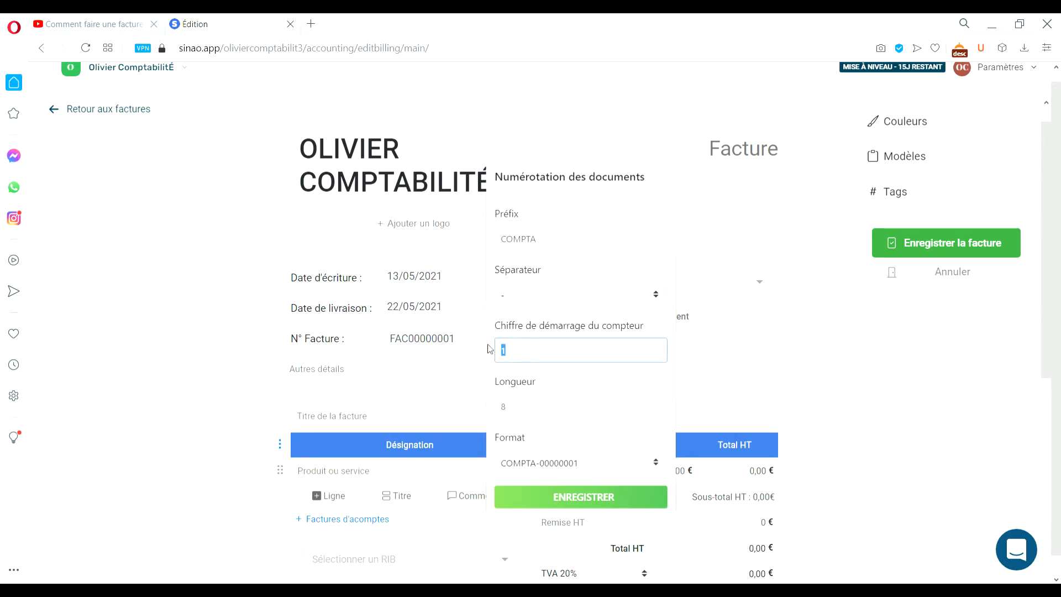
type("12")
key("BackSpace")
key("BackSpace")
type("1")
left_click(513, 412)
double_click(513, 412)
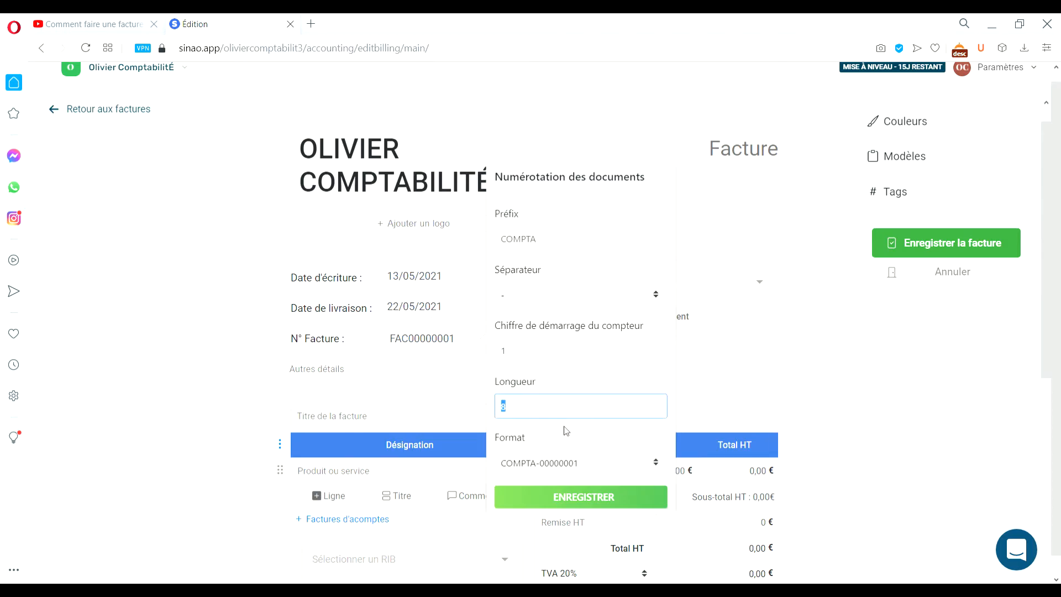
type("5")
key("BackSpace")
type("8")
left_click(575, 503)
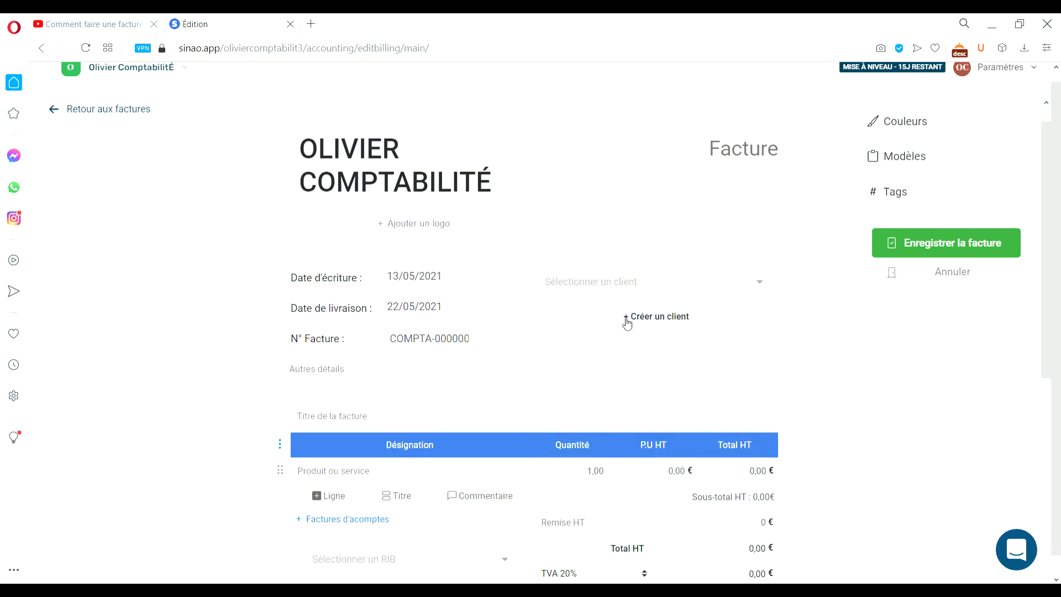
Create a new individual client for the invoice with the client's first and last name
left_click(657, 324)
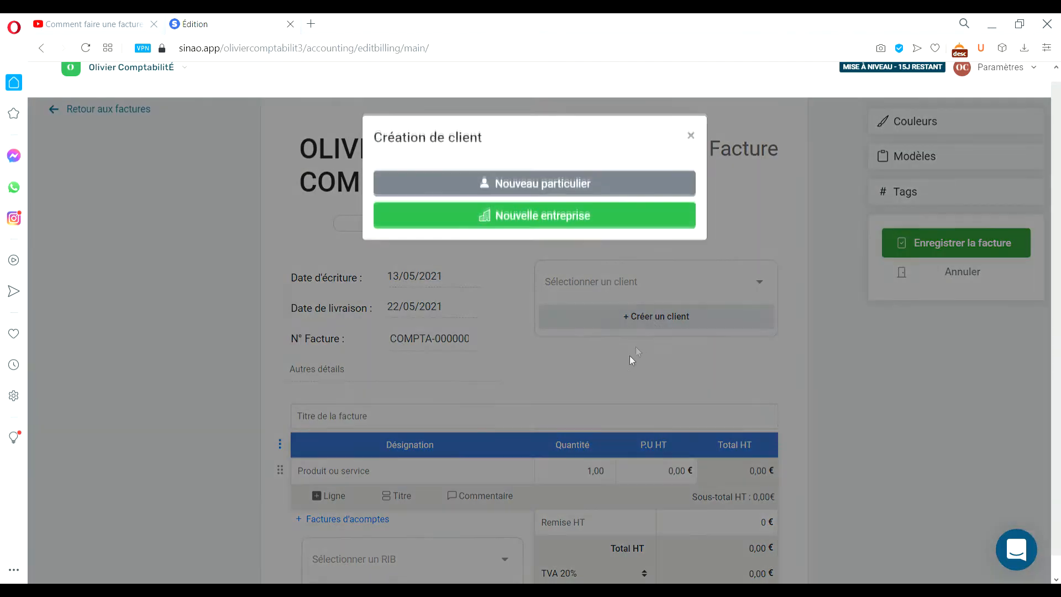
left_click(534, 185)
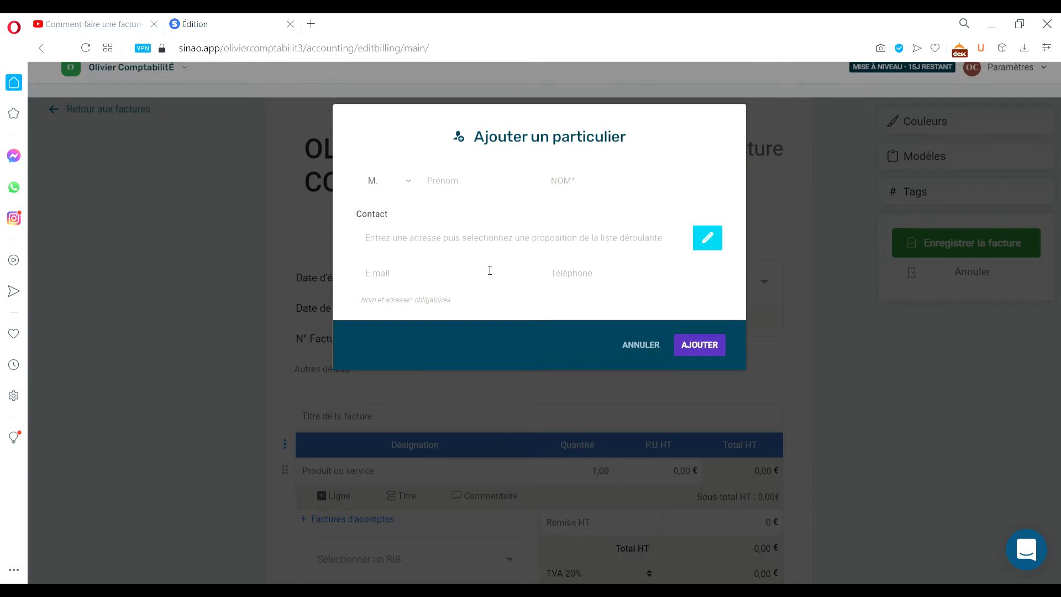
type("Marco")
type("COMPTABILITE")
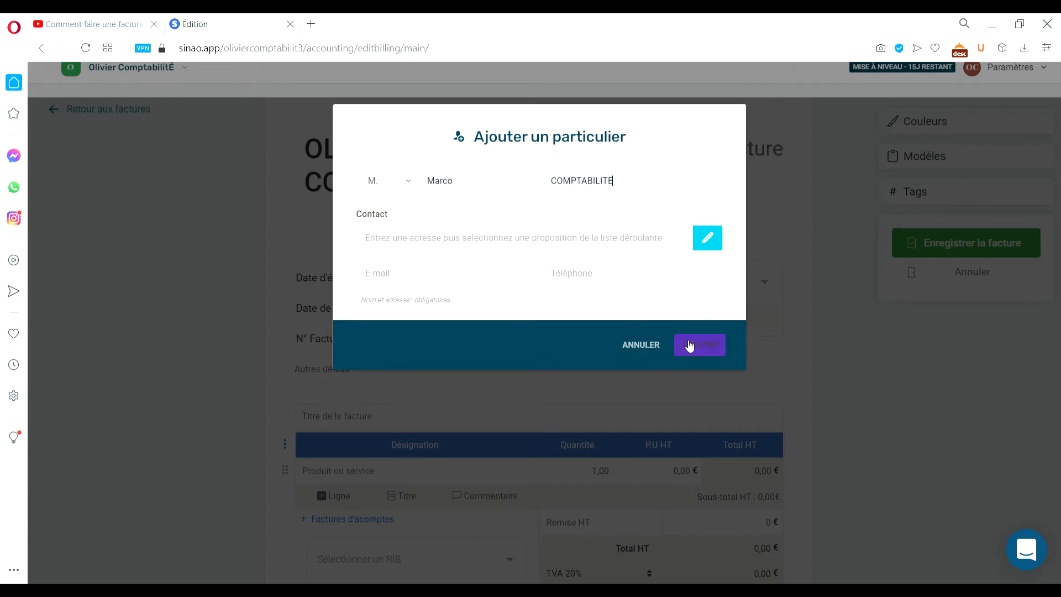
left_click(706, 346)
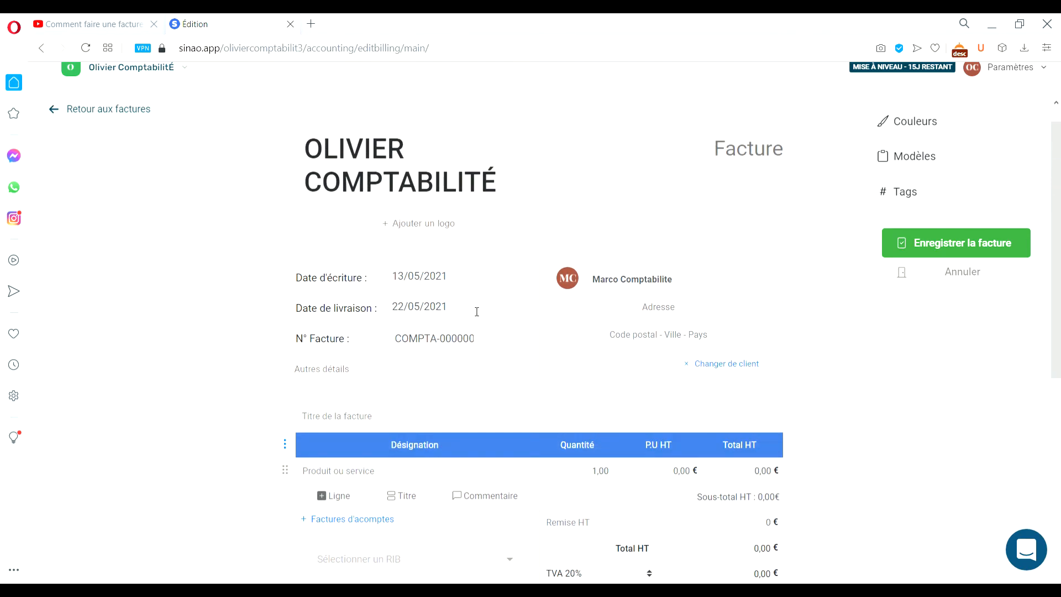
Title the invoice "Livraison de tableaux"
scroll(477, 311, "down", 3)
left_click(344, 278)
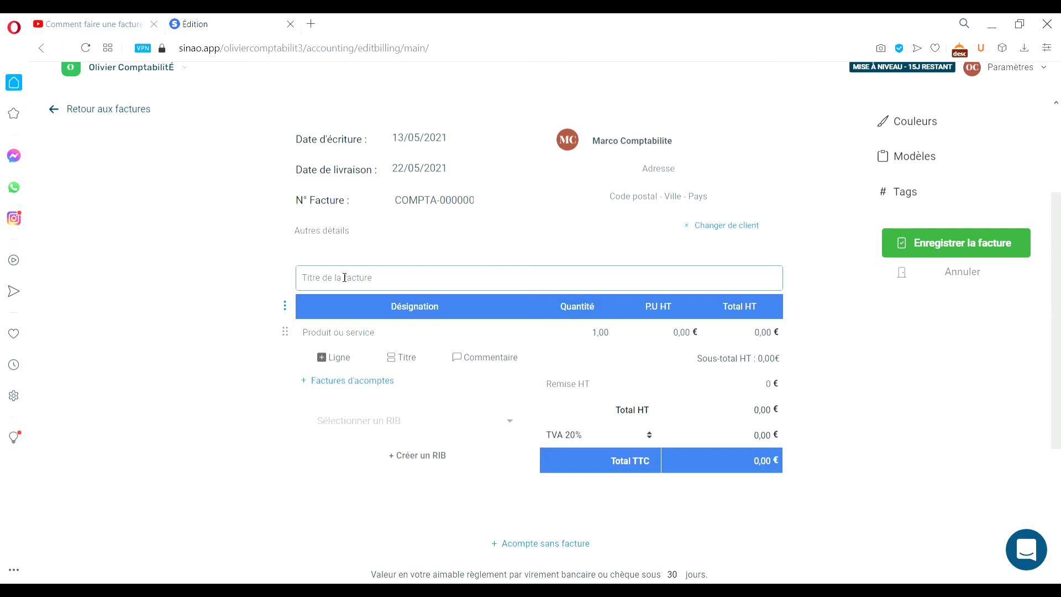
type("Livraison de tableaux")
Fill the first invoice line with the product Tableau, quantity 3 and a unit price of 15 € before tax
left_click(359, 335)
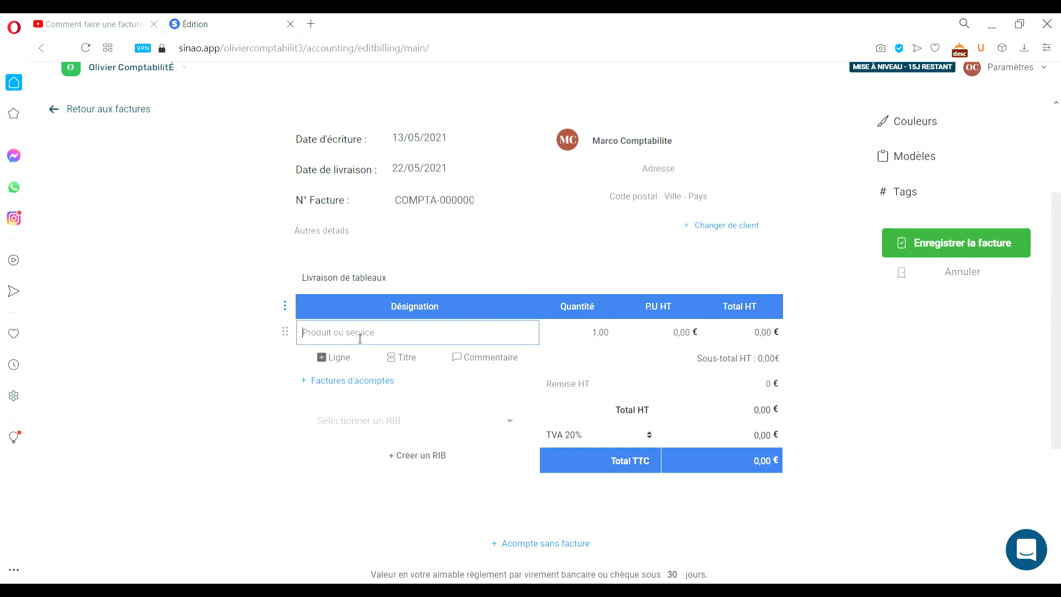
type("Tableau")
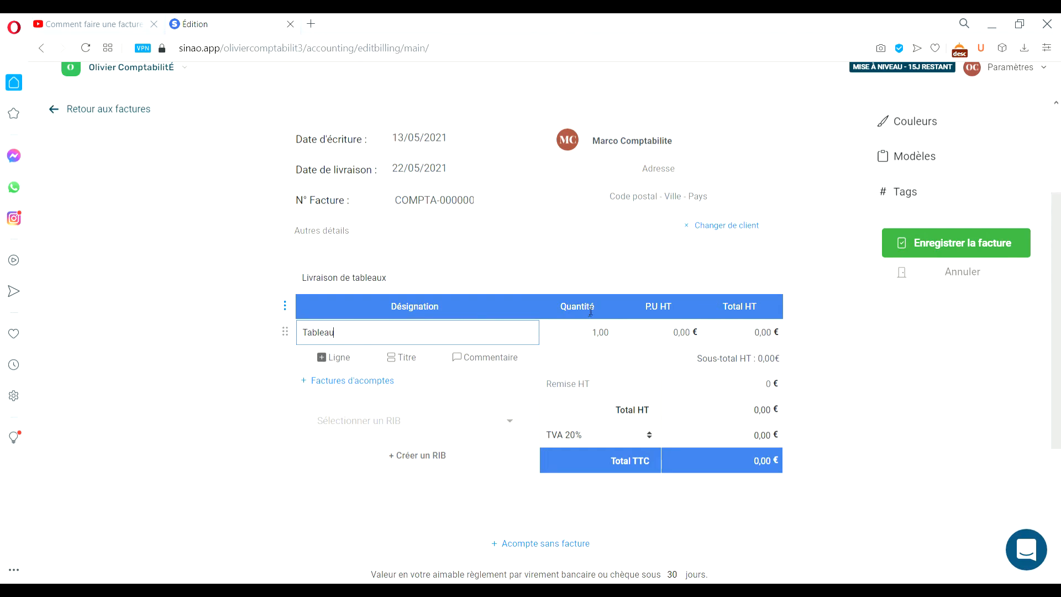
left_click(600, 334)
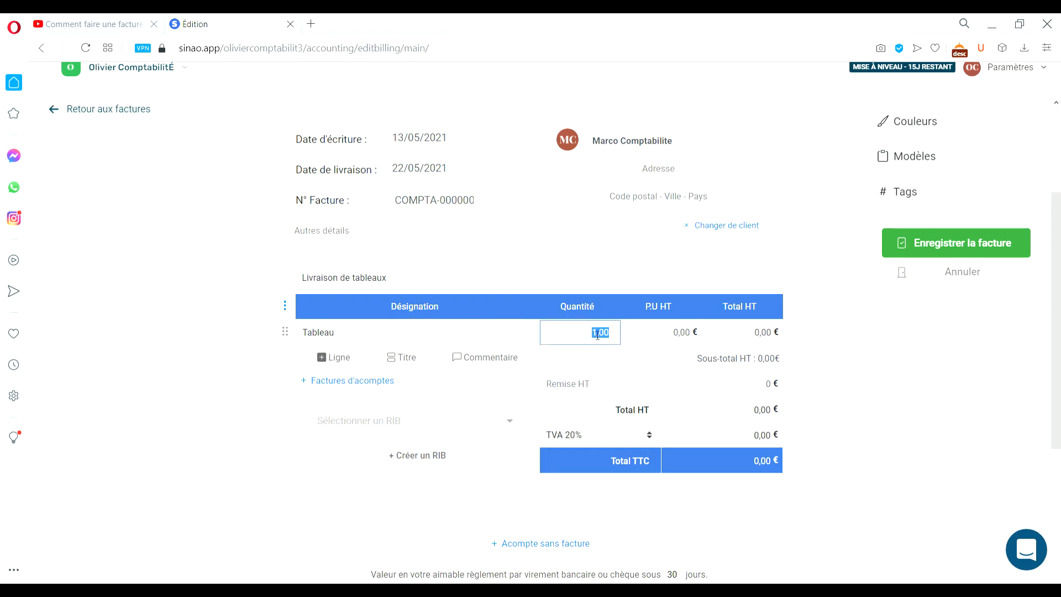
type("3")
left_click(680, 335)
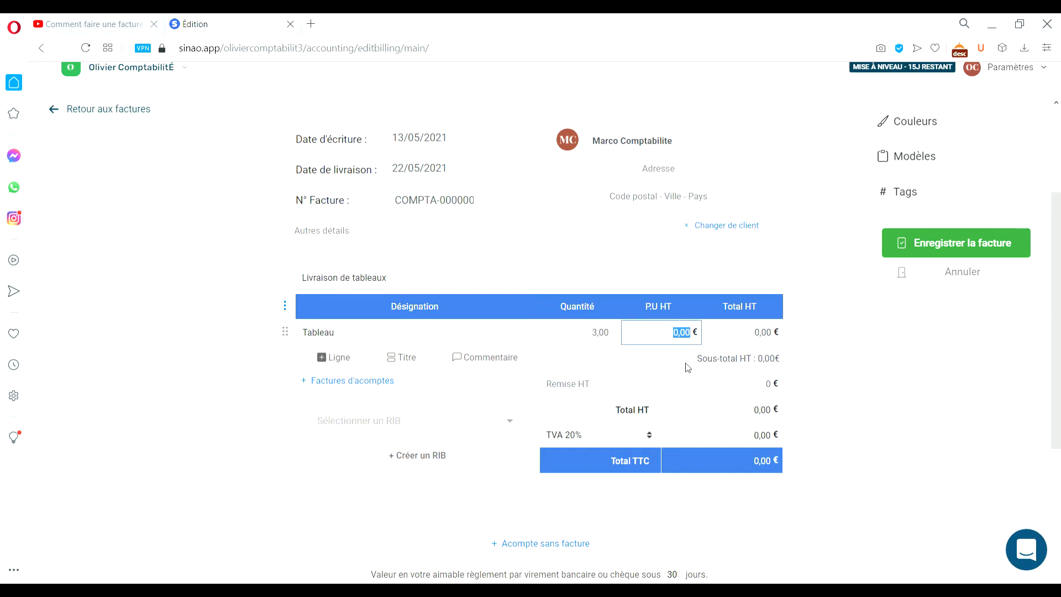
type("15")
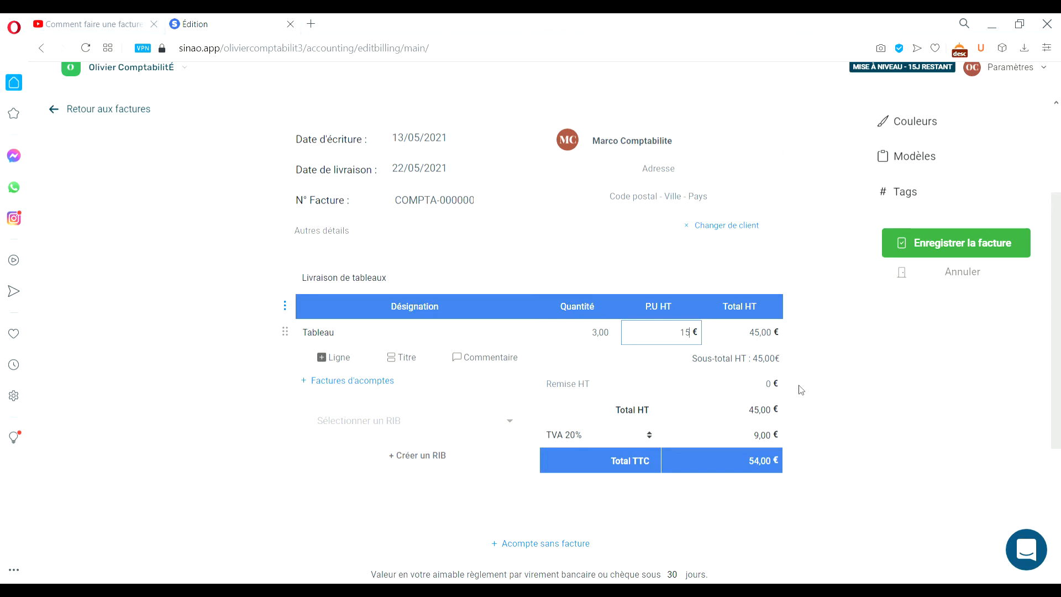
Apply a 5 € pre-tax discount to the invoice total
left_click(770, 385)
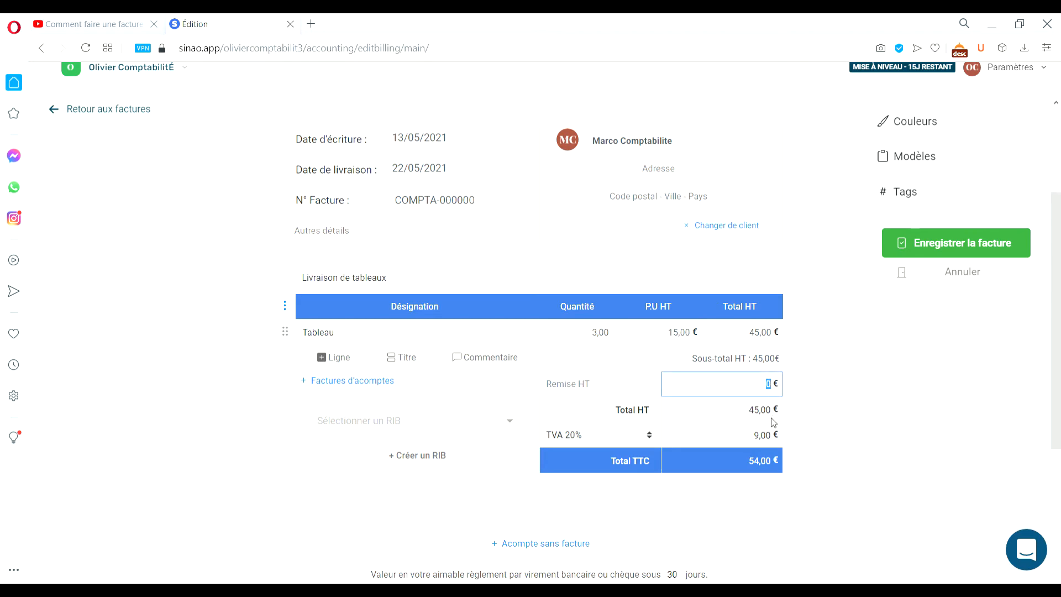
type("5")
key("Tab")
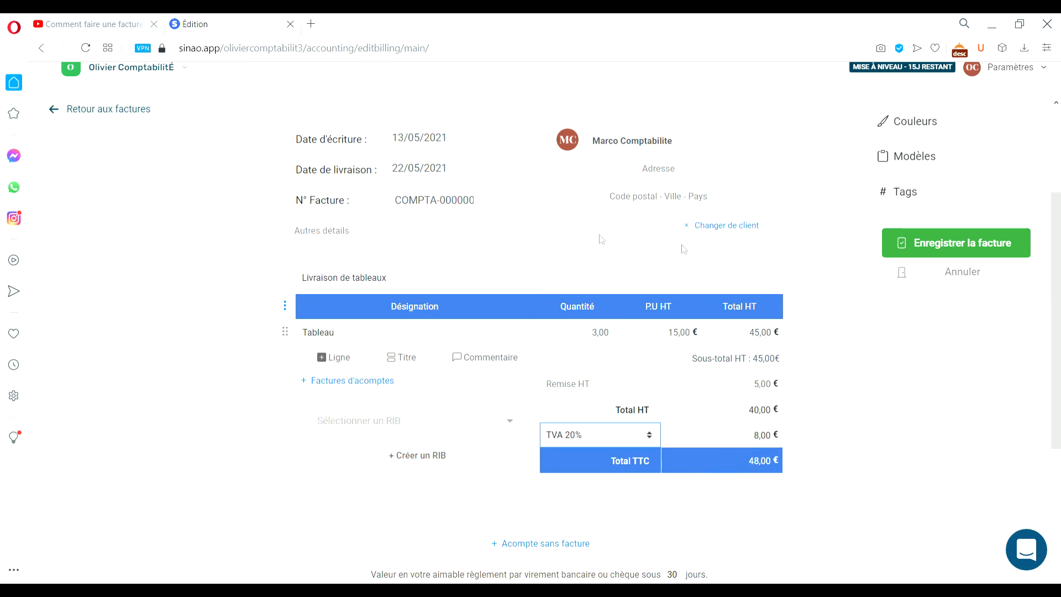
Save the invoice, check its preview, and confirm and post it to accounting instead of keeping it as a draft
scroll(386, 263, "up", 3)
scroll(420, 258, "down", 3)
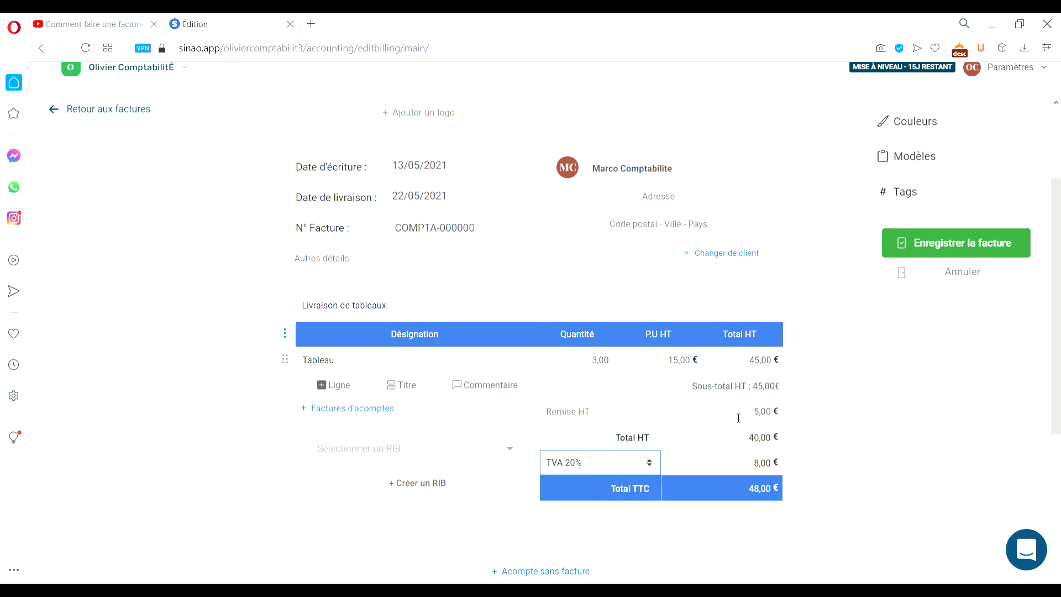
scroll(650, 386, "down", 1)
scroll(611, 332, "up", 1)
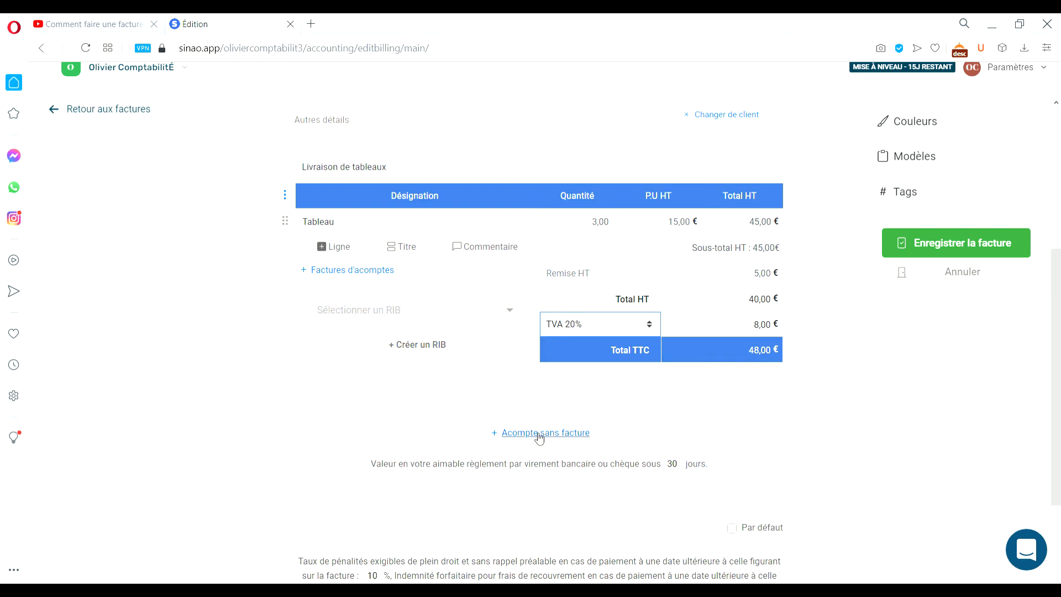
scroll(387, 474, "up", 5)
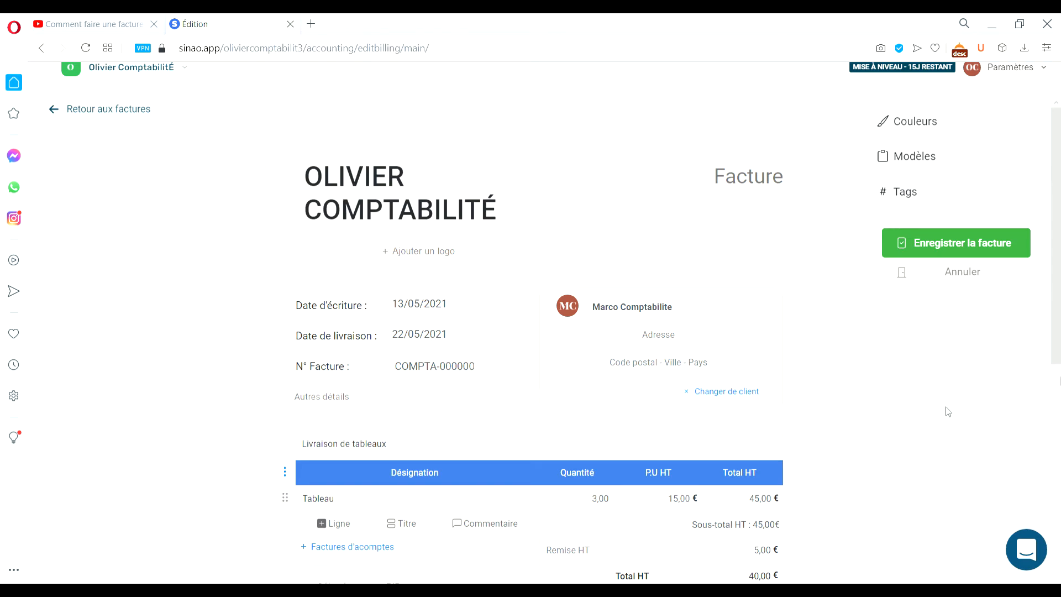
left_click(937, 248)
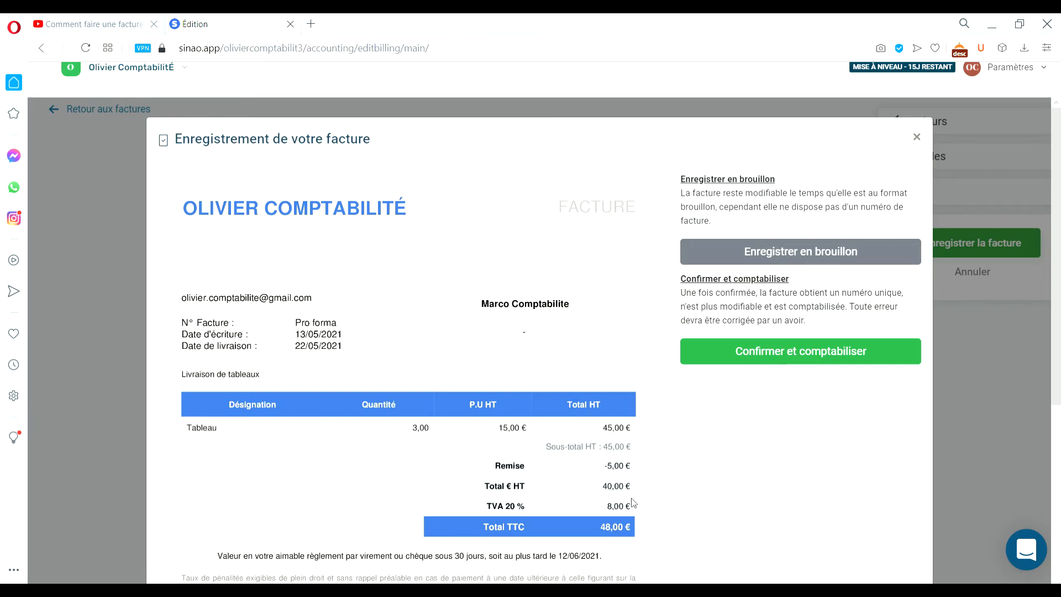
scroll(453, 249, "down", 3)
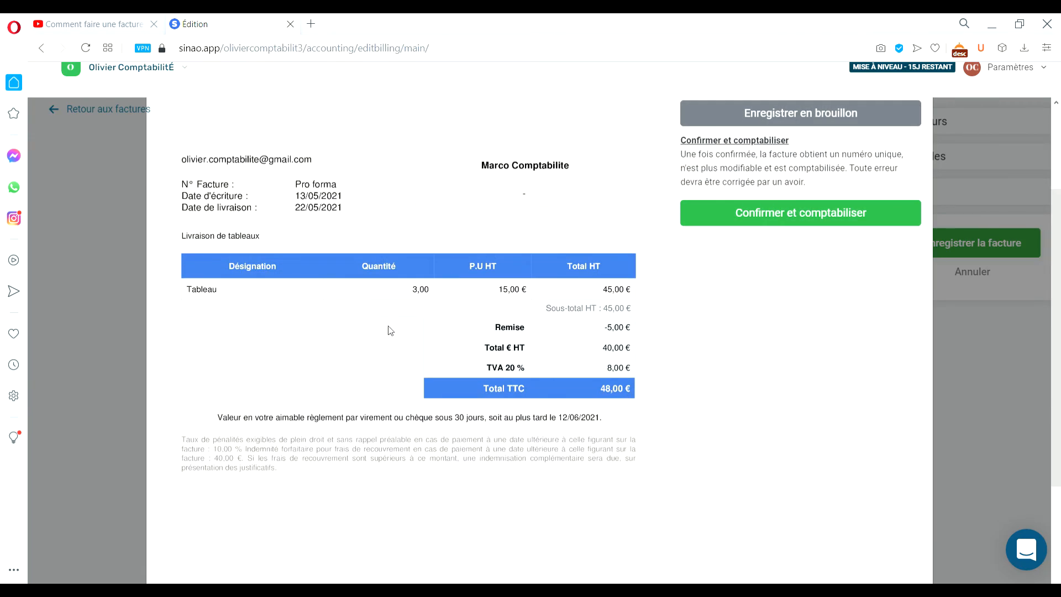
scroll(381, 323, "up", 3)
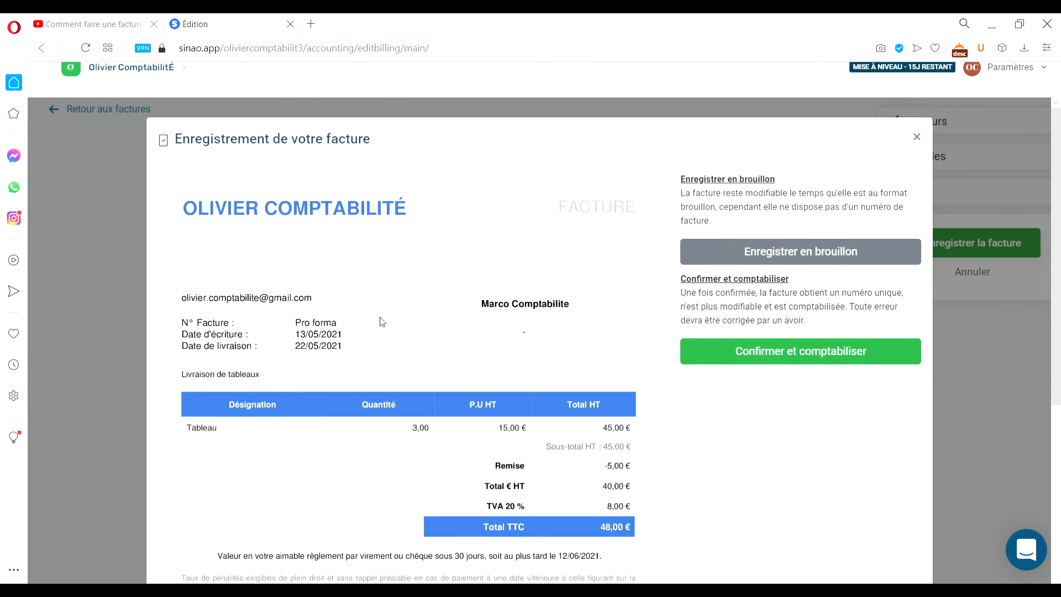
left_click(760, 356)
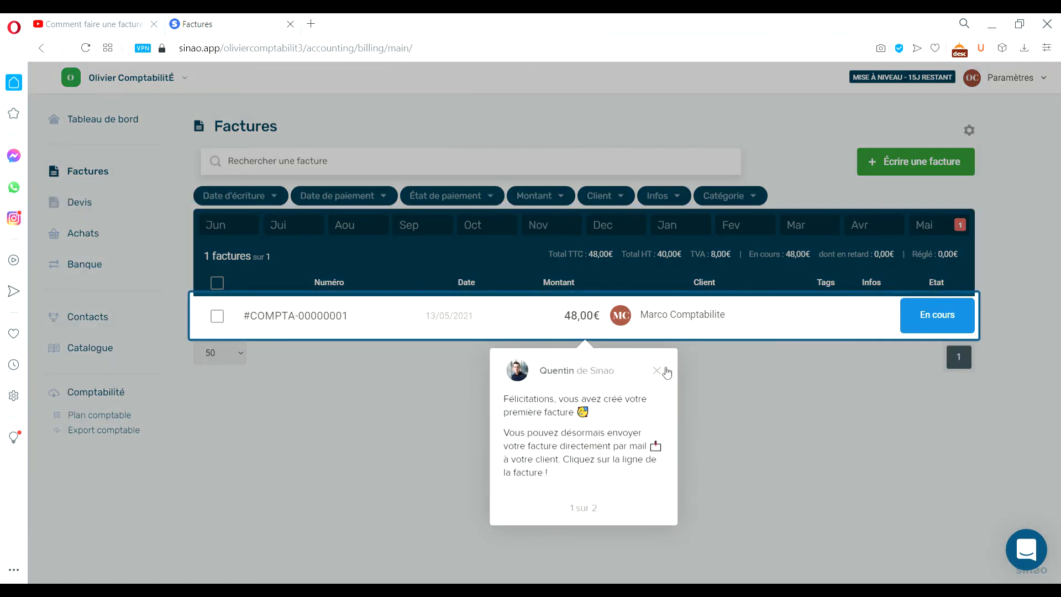
Dismiss the onboarding tip and open the newly created invoice to examine its preview and available actions
left_click(657, 371)
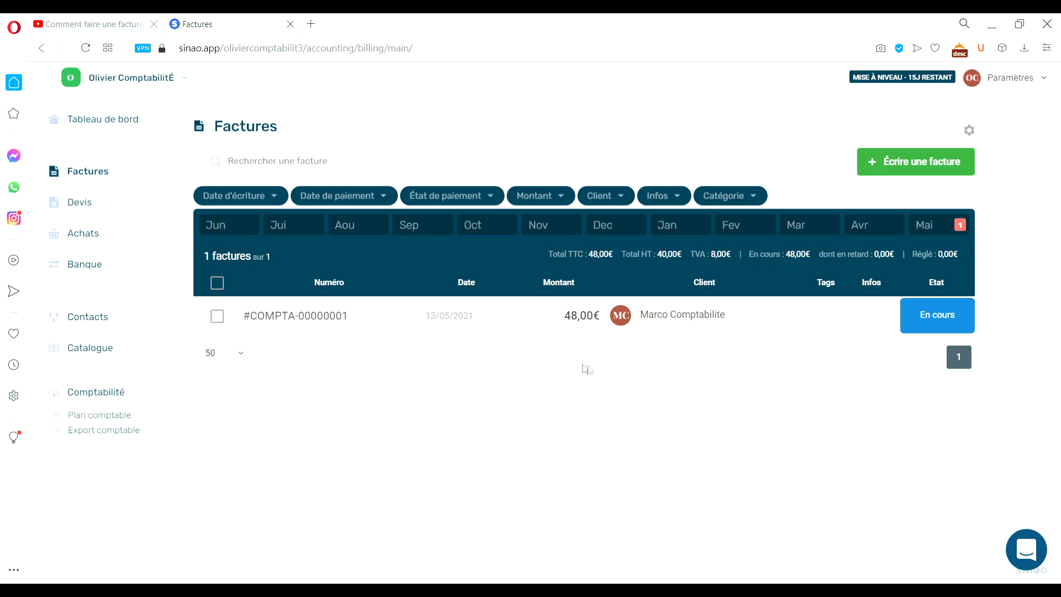
left_click(330, 316)
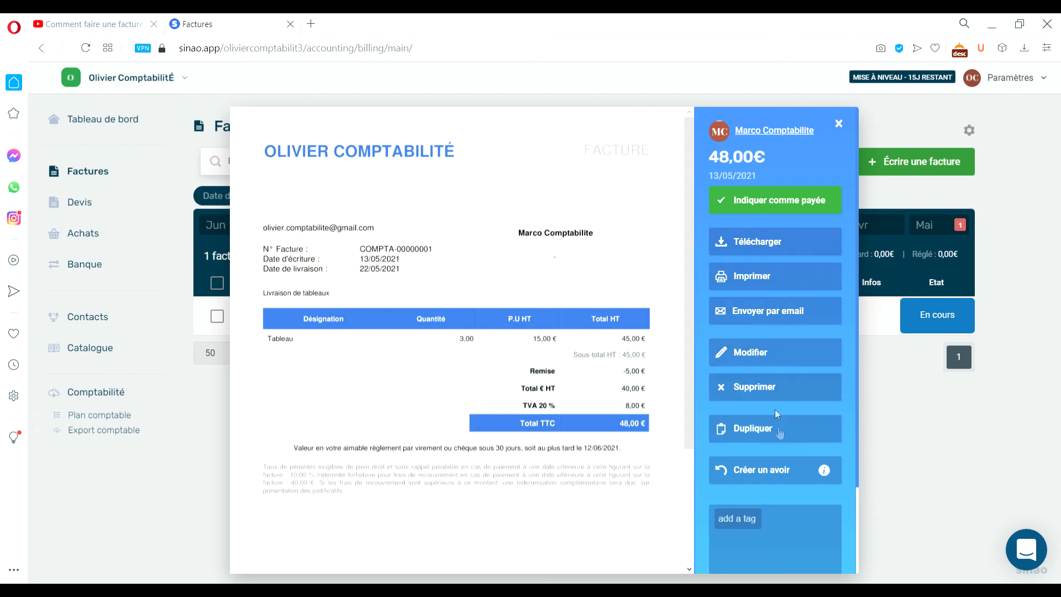
scroll(762, 465, "down", 1)
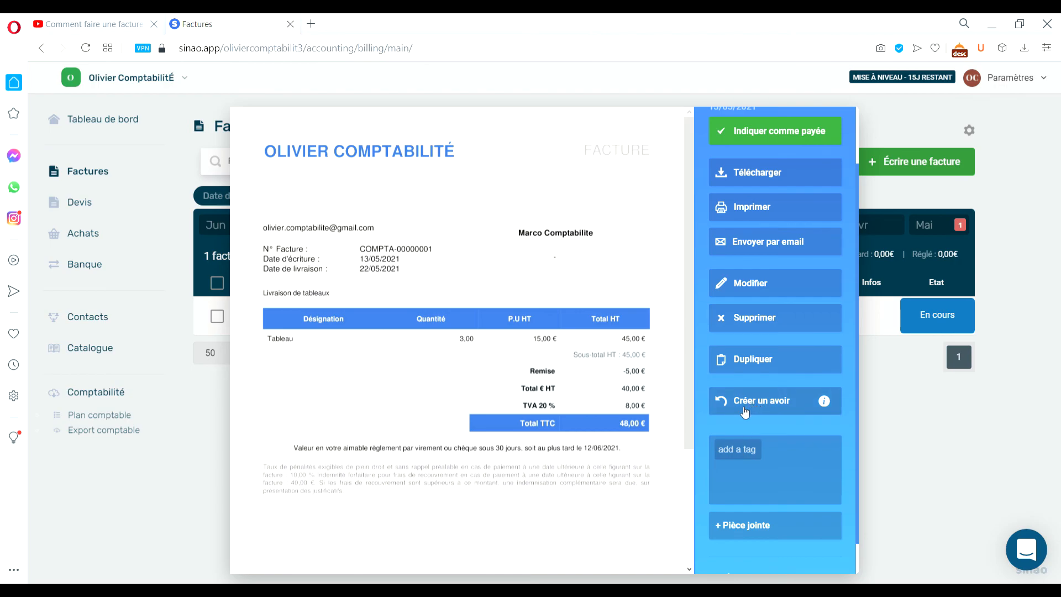
scroll(755, 408, "up", 1)
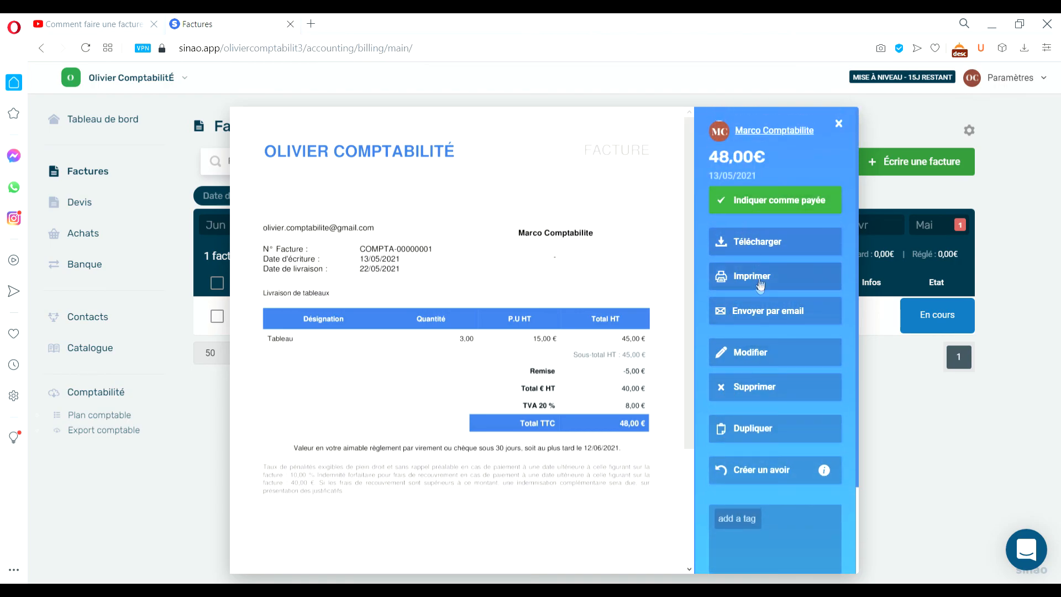